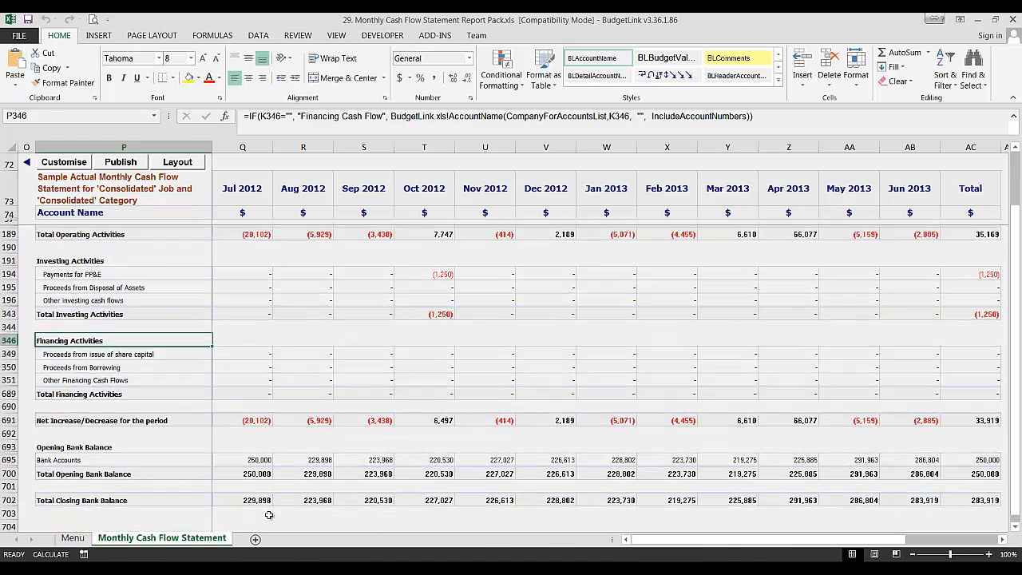
- Examine the opening and closing bank balances, investing total and operating activity lines in the Monthly Cash Flow Statement
{"action": "left_click", "coordinate": [64, 418]}
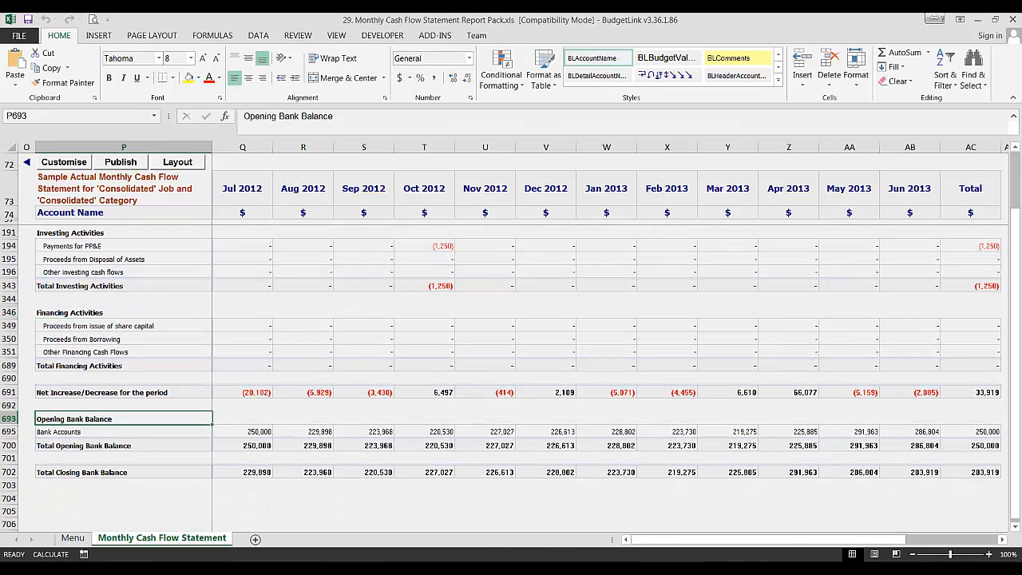
{"action": "left_click", "coordinate": [143, 472]}
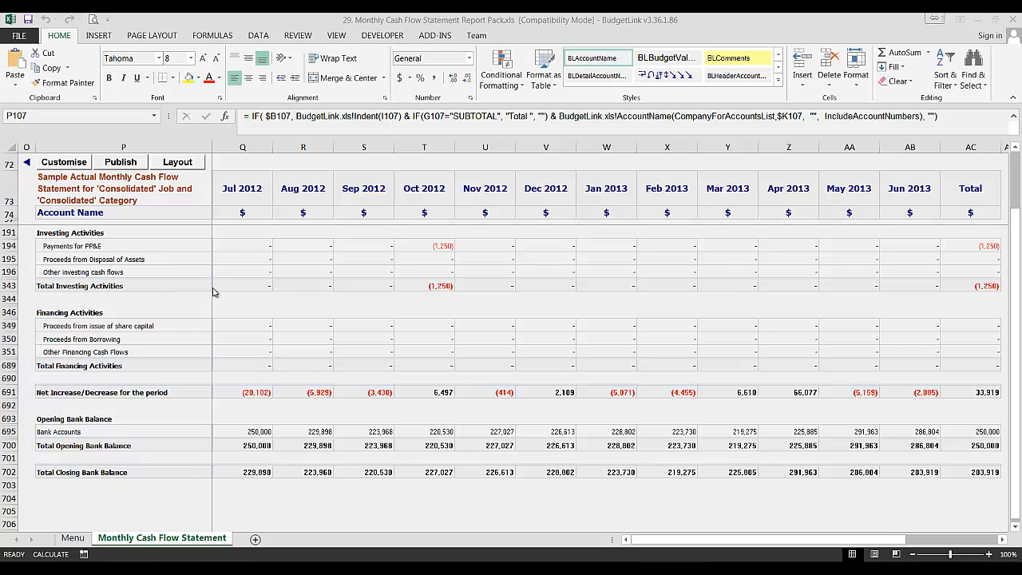
{"action": "left_click", "coordinate": [153, 281]}
{"action": "scroll", "coordinate": [153, 281], "scroll_direction": "up", "scroll_amount": 4}
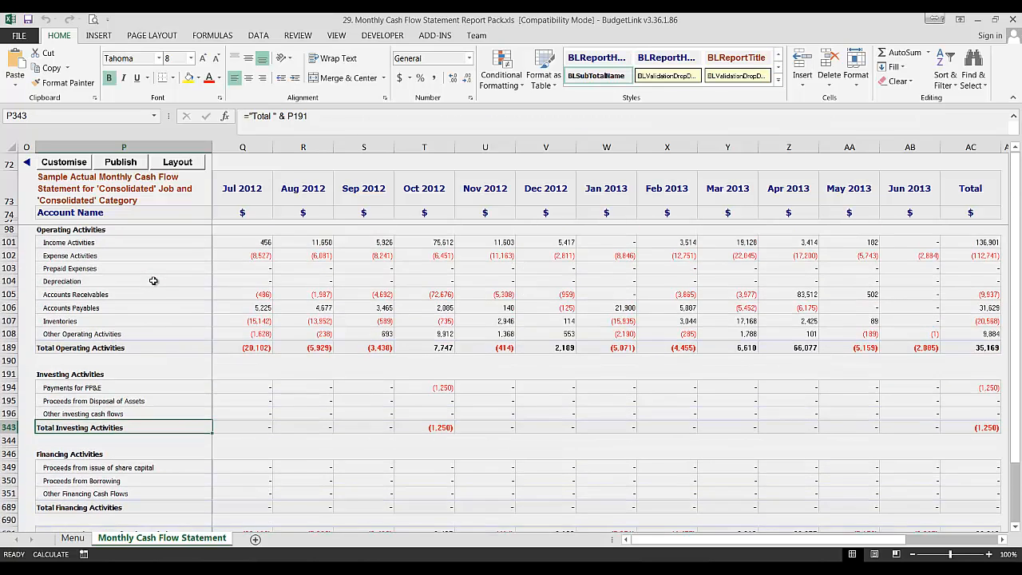
{"action": "left_click", "coordinate": [88, 246]}
{"action": "left_click", "coordinate": [90, 258]}
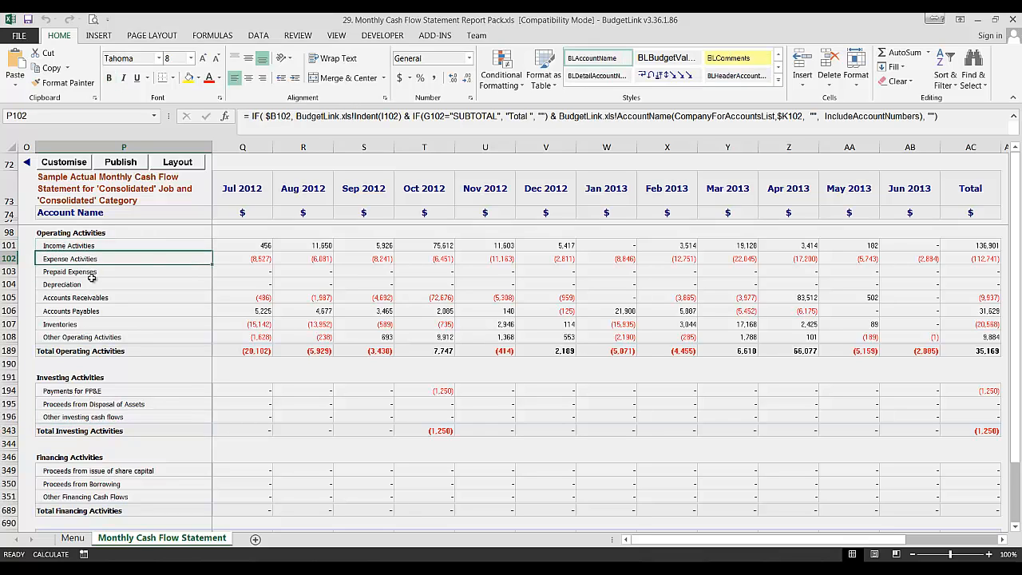
{"action": "left_click", "coordinate": [90, 272]}
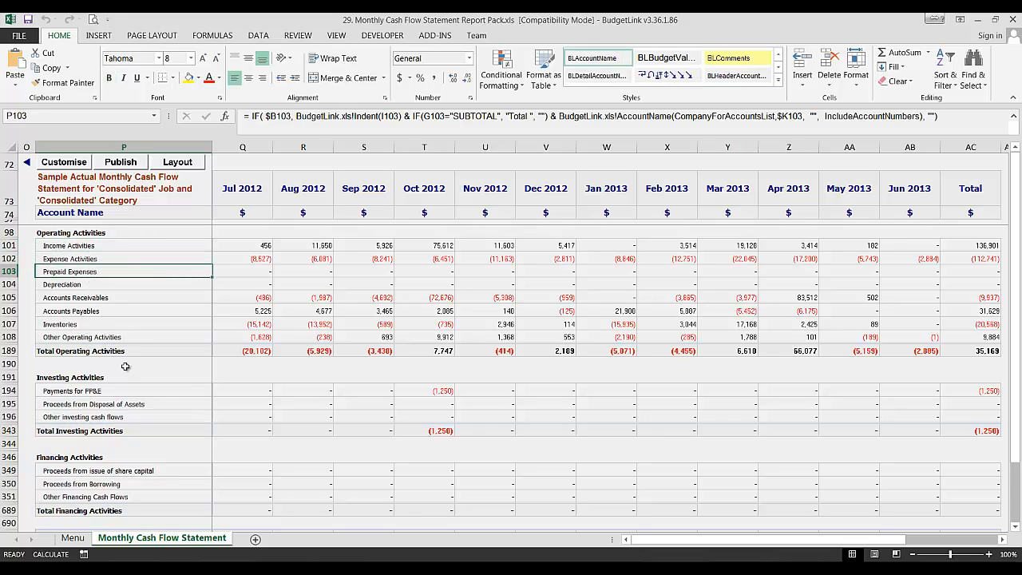
{"action": "left_click", "coordinate": [101, 298]}
{"action": "left_click", "coordinate": [112, 311]}
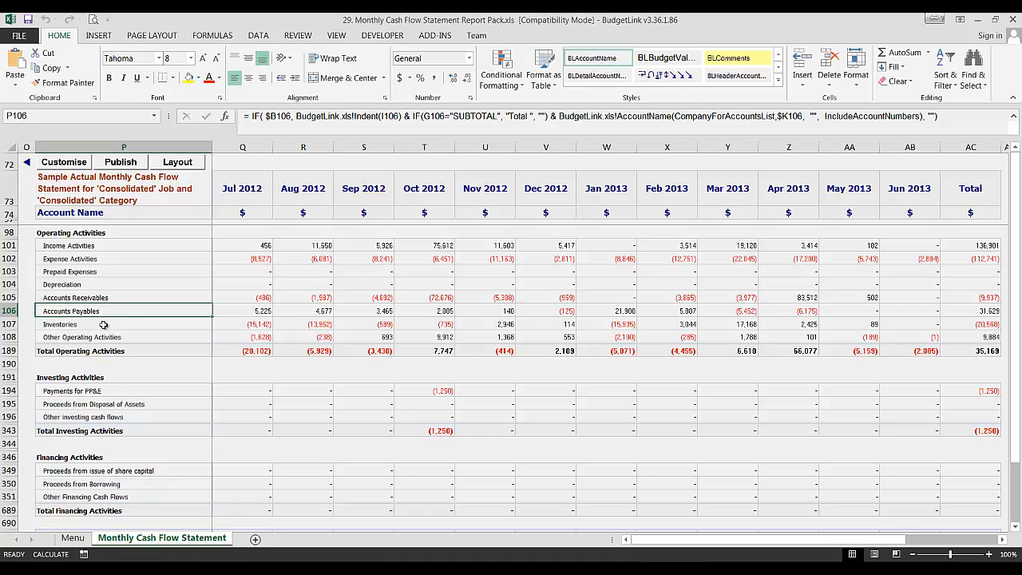
{"action": "left_click", "coordinate": [104, 324]}
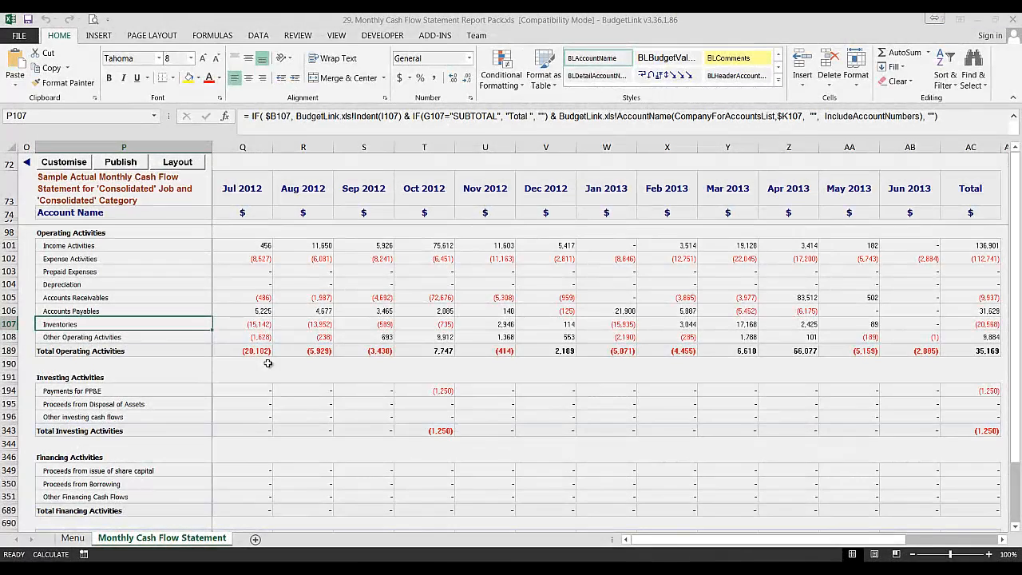
- Go to the Account Hierarchies page in Settings and open the account hierarchy manager
{"action": "left_click", "coordinate": [29, 163]}
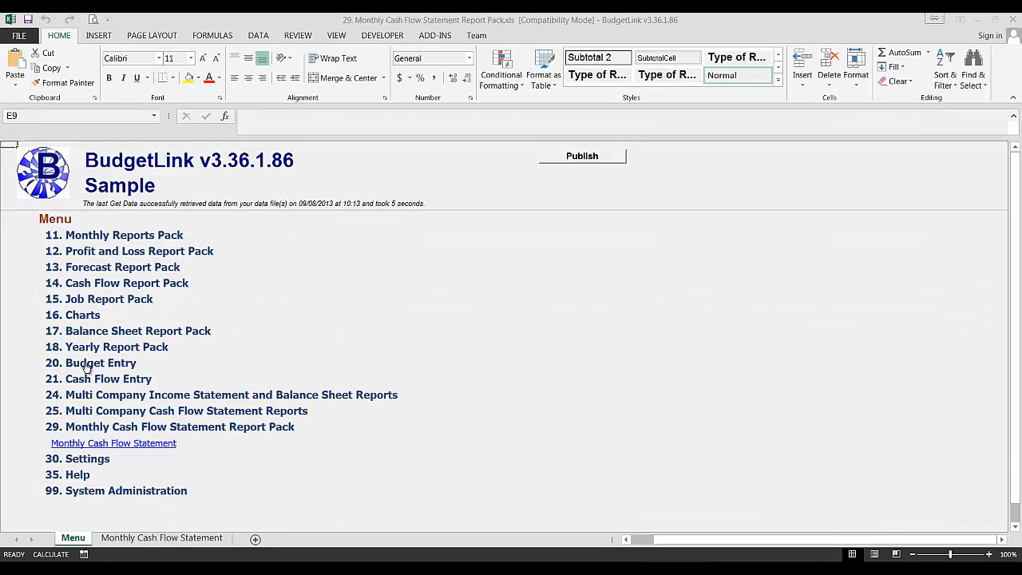
{"action": "left_click", "coordinate": [85, 459]}
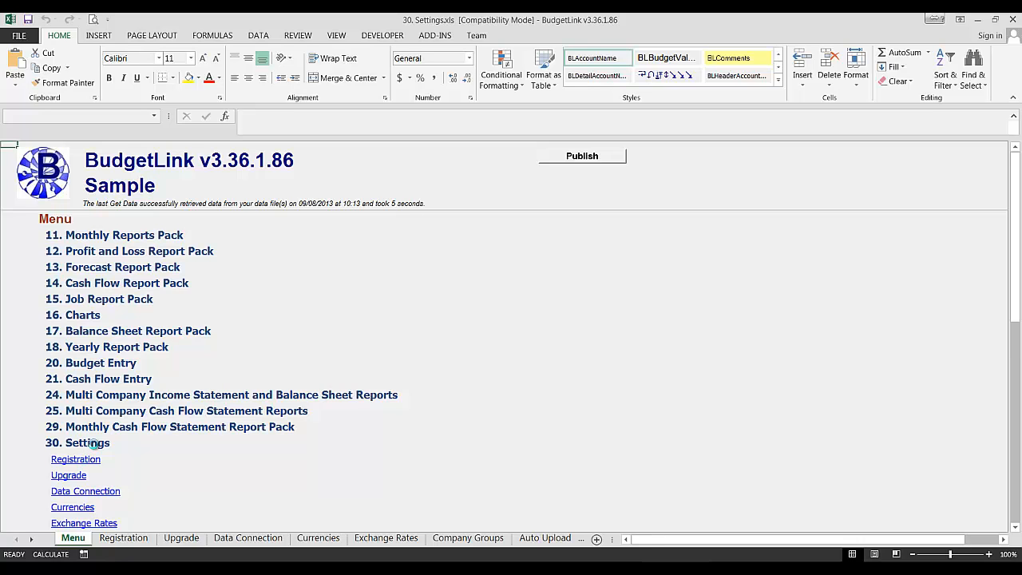
{"action": "scroll", "coordinate": [131, 477], "scroll_direction": "down", "scroll_amount": 2}
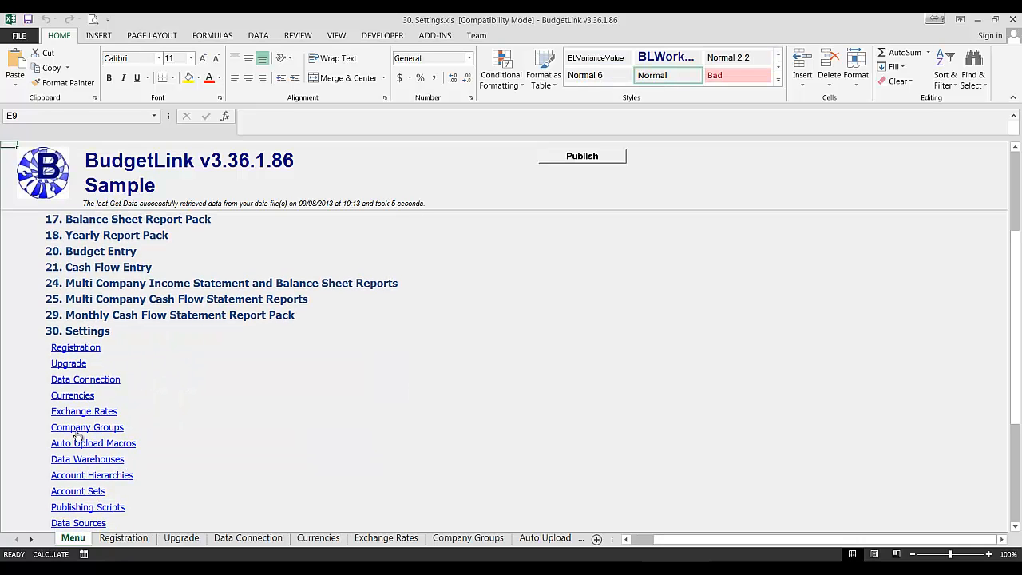
{"action": "left_click", "coordinate": [72, 478]}
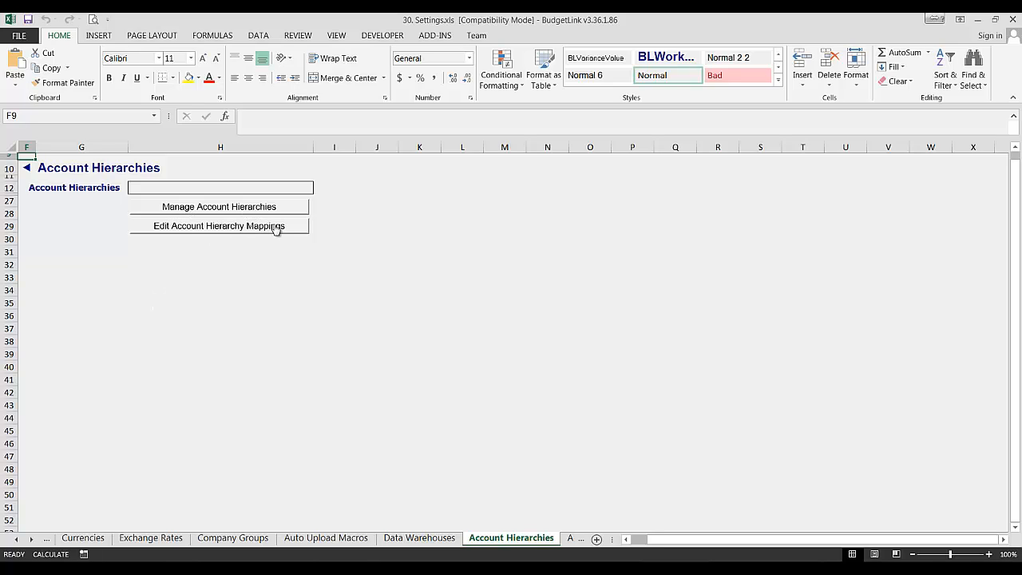
{"action": "left_click", "coordinate": [217, 211]}
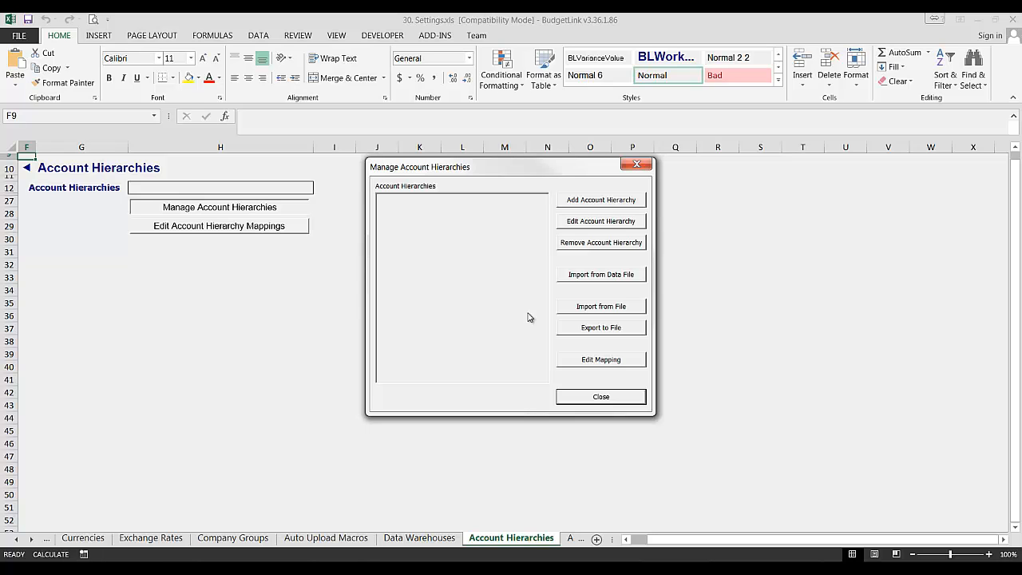
- Create an account hierarchy named "Cash Flow Hierarchy" and set its type to Cash Flow
{"action": "left_click", "coordinate": [585, 203]}
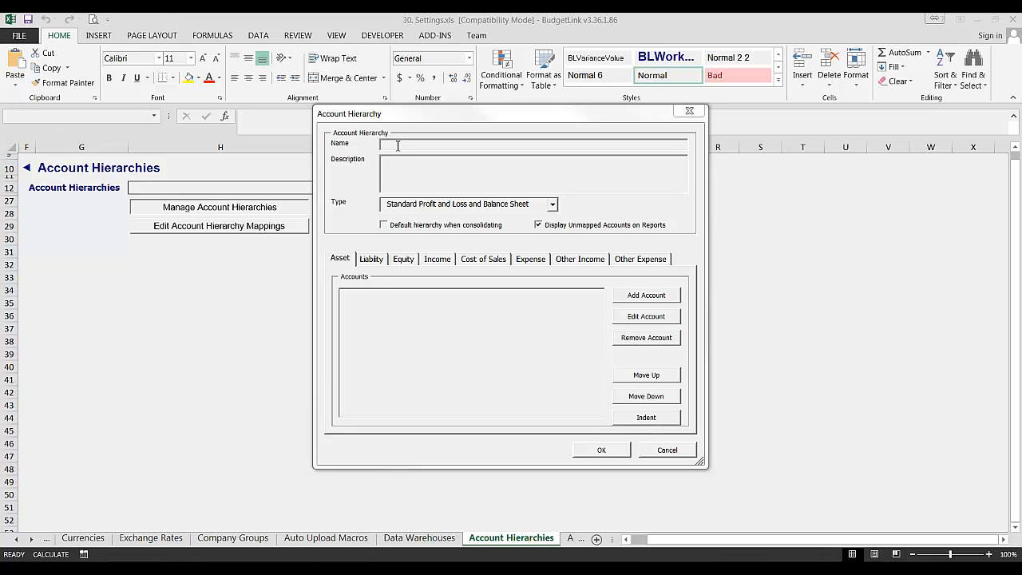
{"action": "left_click", "coordinate": [397, 146]}
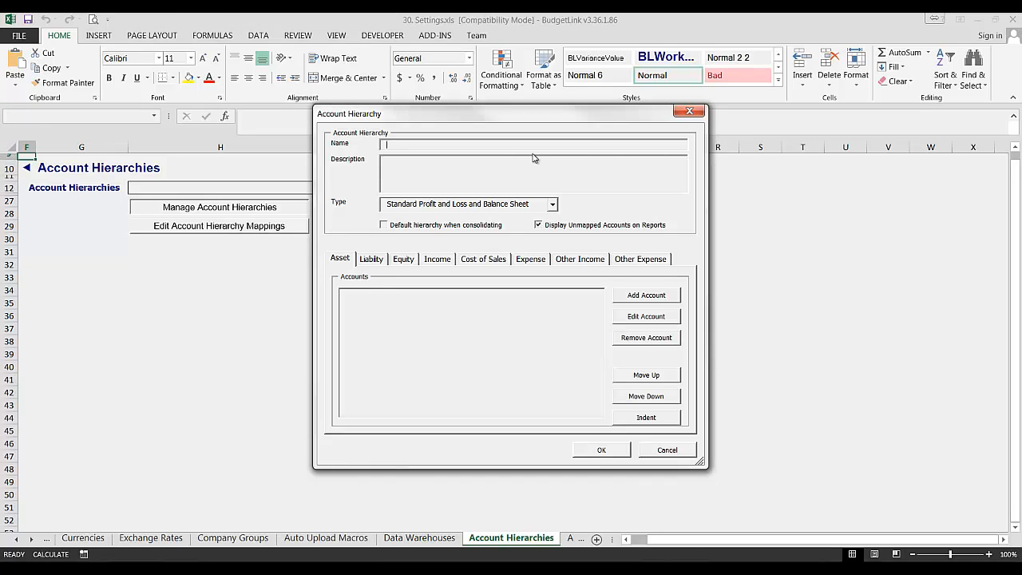
{"action": "type", "text": "Cash Flow Hierarchy"}
{"action": "left_click", "coordinate": [437, 206]}
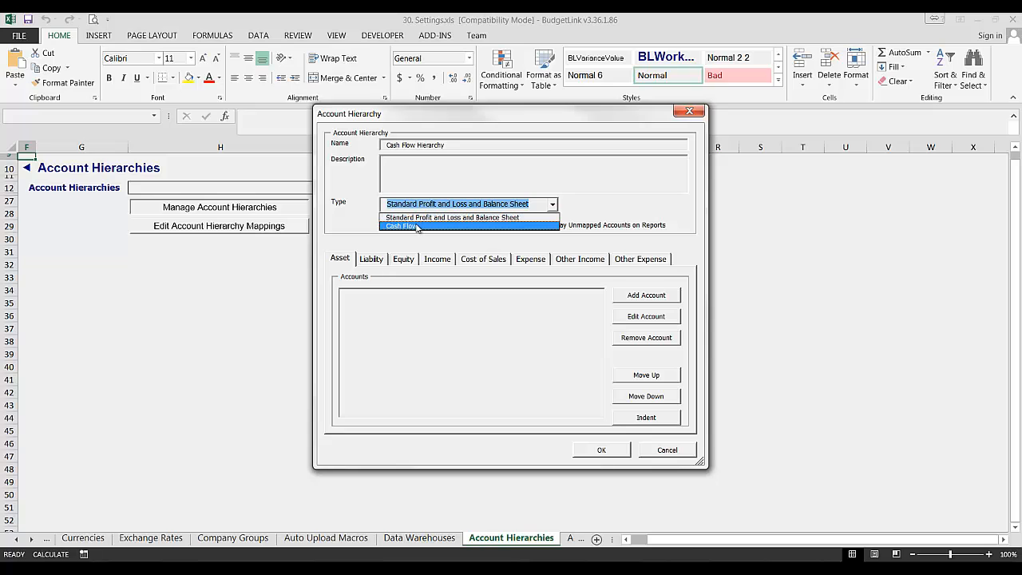
{"action": "left_click", "coordinate": [416, 226]}
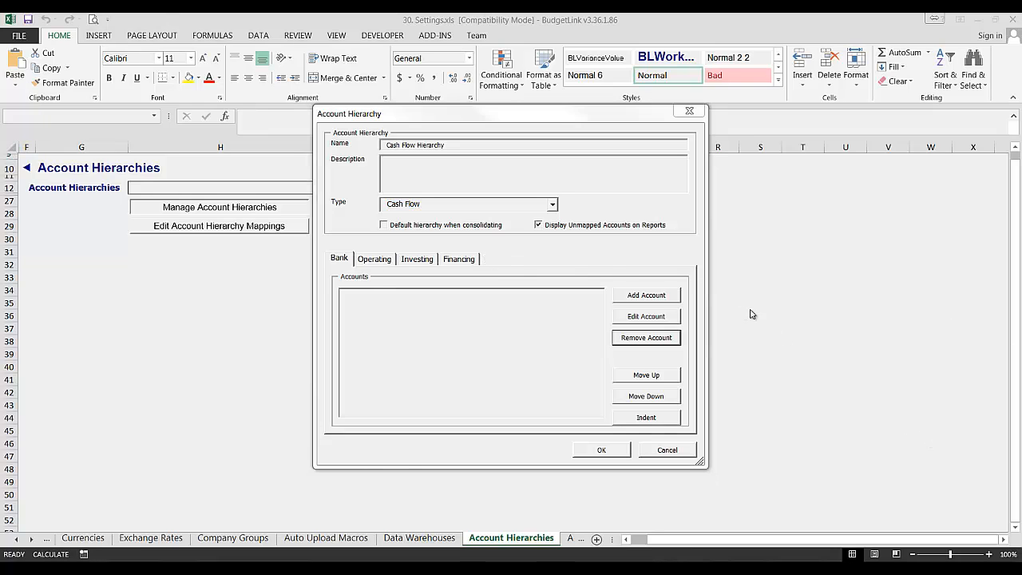
- Add an account to the hierarchy's Bank section with "Bank Accounts" as both number and name
{"action": "left_click", "coordinate": [341, 259]}
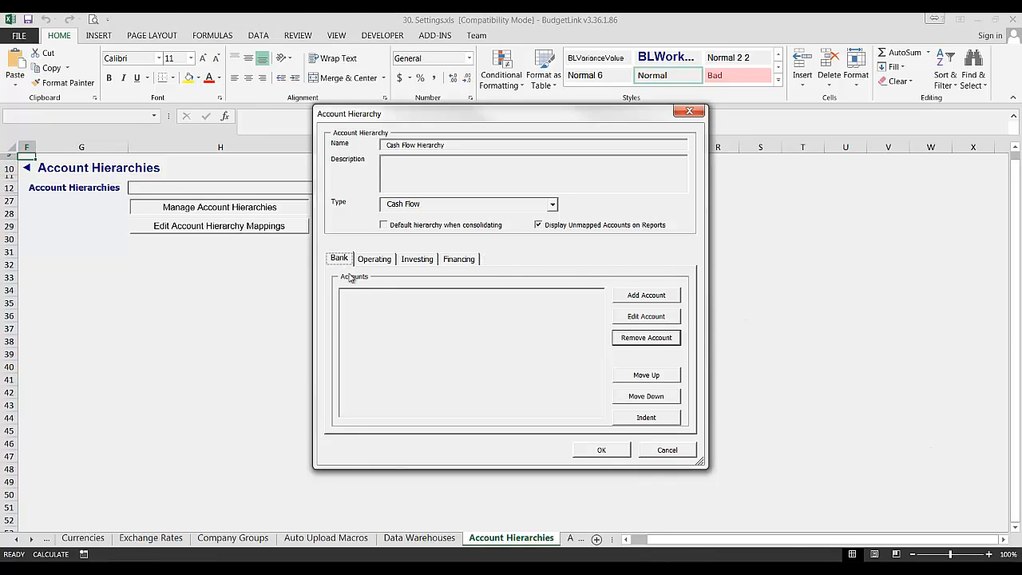
{"action": "left_click", "coordinate": [655, 295]}
{"action": "type", "text": "Bank Accounts"}
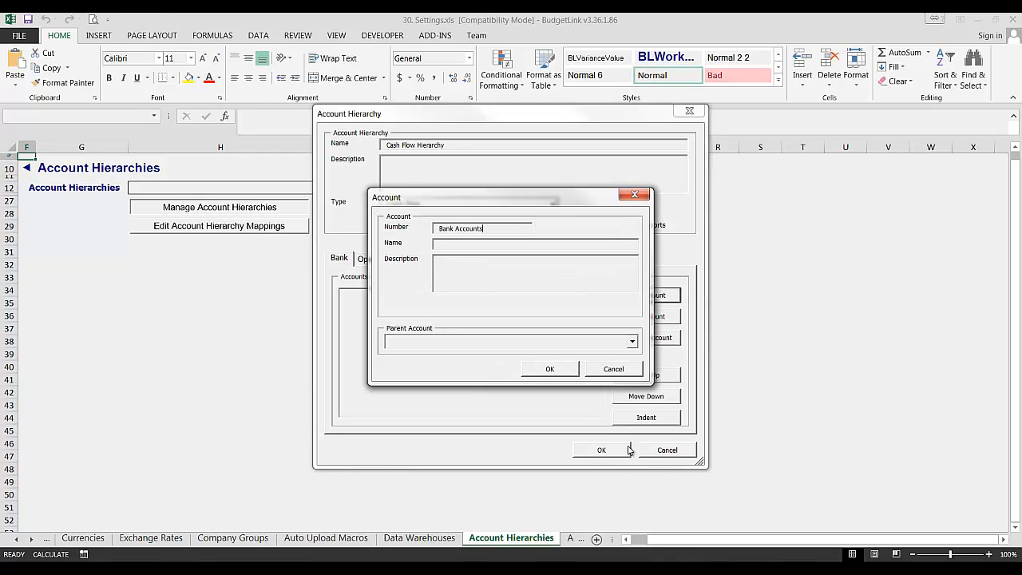
{"action": "key", "text": "shift+Home"}
{"action": "key", "text": "ctrl+c"}
{"action": "key", "text": "Tab"}
{"action": "key", "text": "ctrl+v"}
{"action": "left_click", "coordinate": [551, 370]}
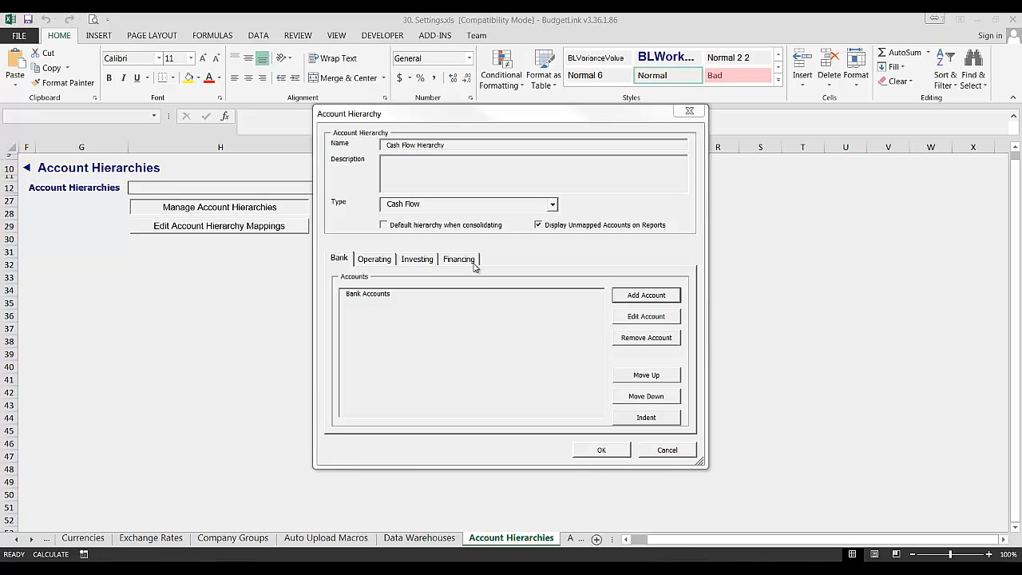
- Add an account to the Operating section with "Operating Activities" as both number and name
{"action": "left_click", "coordinate": [379, 262]}
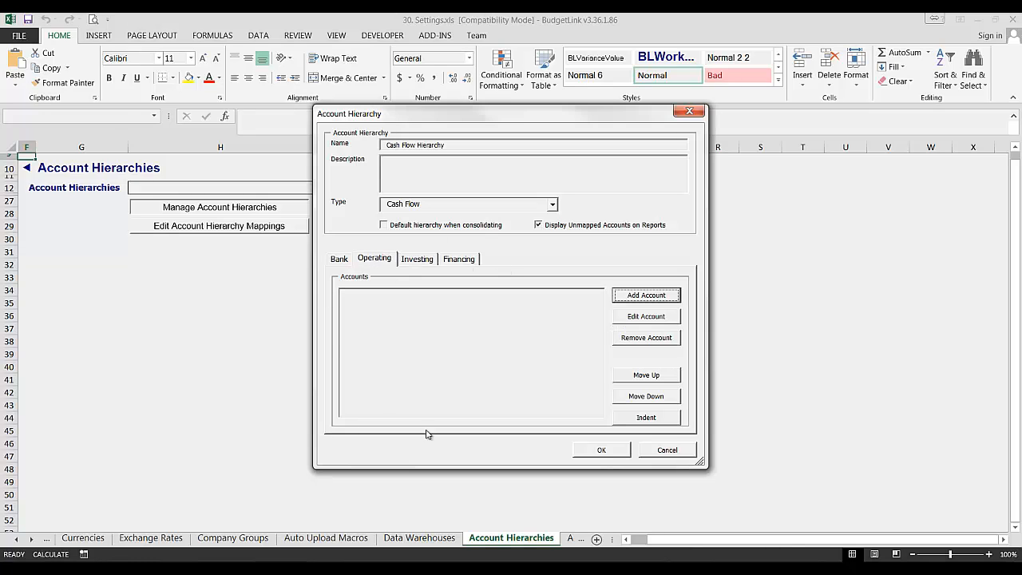
{"action": "left_click", "coordinate": [629, 297]}
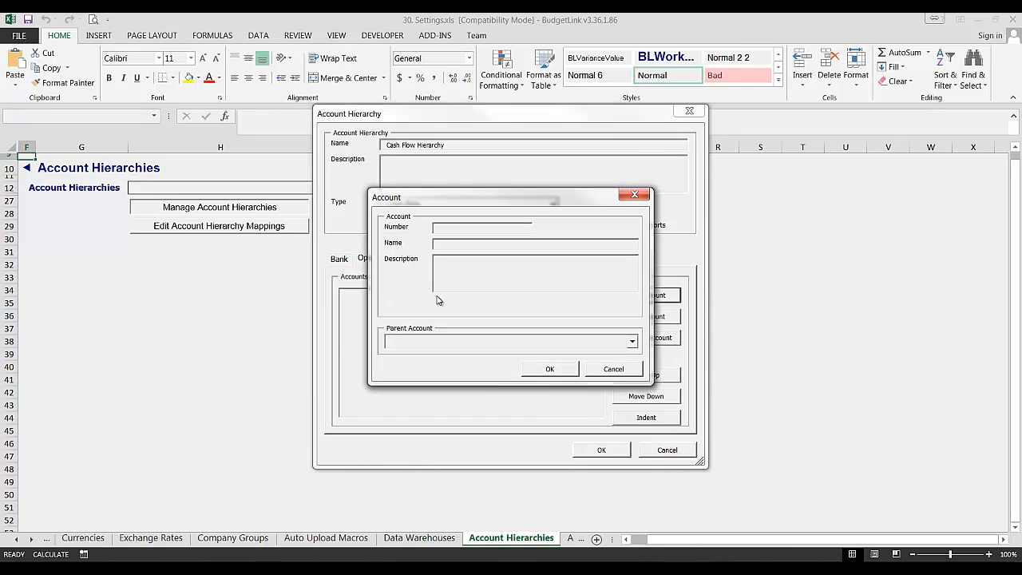
{"action": "type", "text": "Operating Activities"}
{"action": "key", "text": "shift+Home"}
{"action": "key", "text": "ctrl+c"}
{"action": "key", "text": "Tab"}
{"action": "key", "text": "ctrl+v"}
{"action": "left_click", "coordinate": [550, 369]}
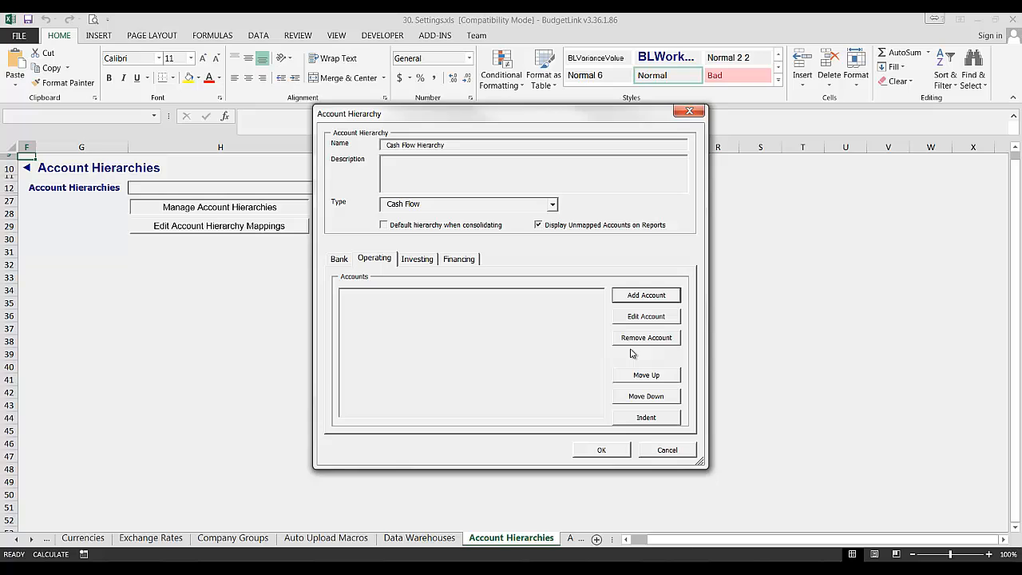
- Add an account with "Income Accounts" as number and name, using Operating Activities as its parent account
{"action": "left_click", "coordinate": [648, 297]}
{"action": "type", "text": "Income Accounts"}
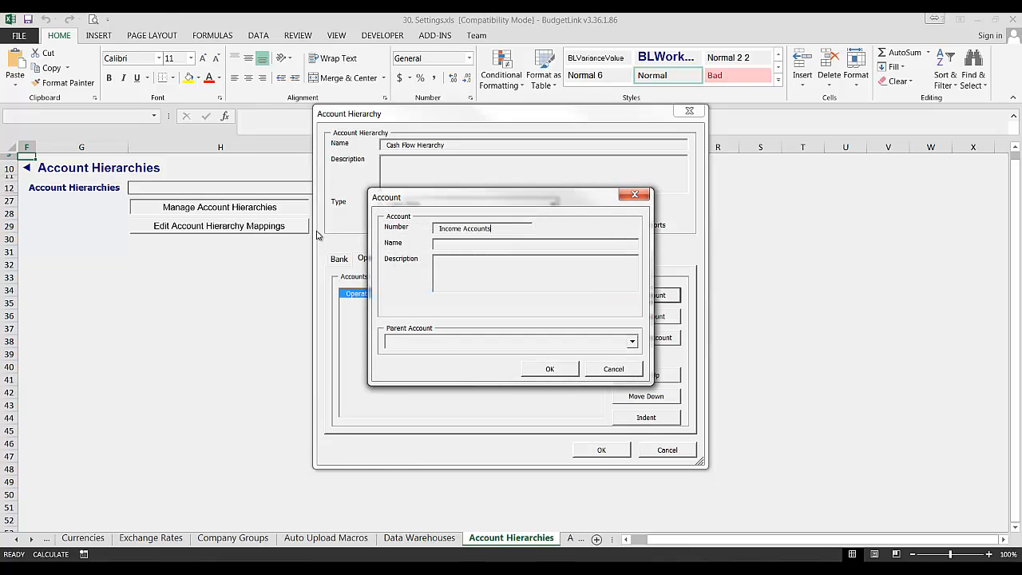
{"action": "key", "text": "shift+Home"}
{"action": "key", "text": "ctrl+c"}
{"action": "key", "text": "Tab"}
{"action": "key", "text": "ctrl+v"}
{"action": "left_click", "coordinate": [407, 336]}
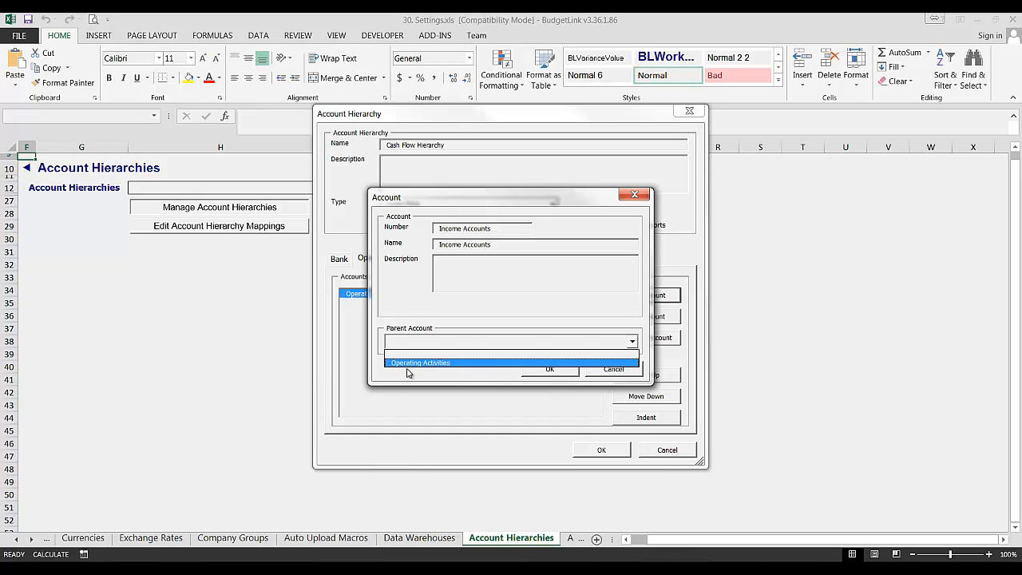
{"action": "left_click", "coordinate": [412, 370]}
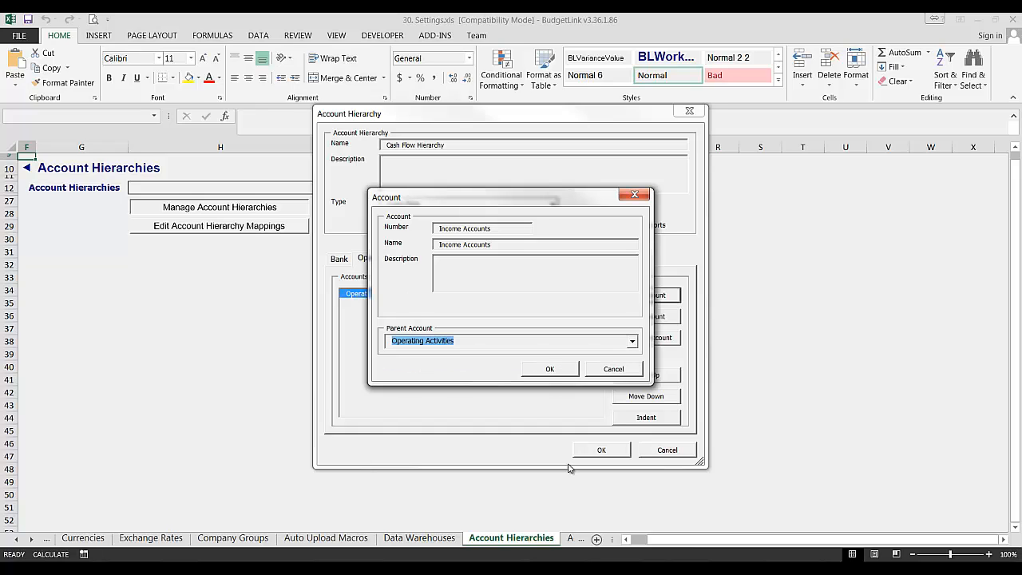
{"action": "left_click", "coordinate": [550, 370]}
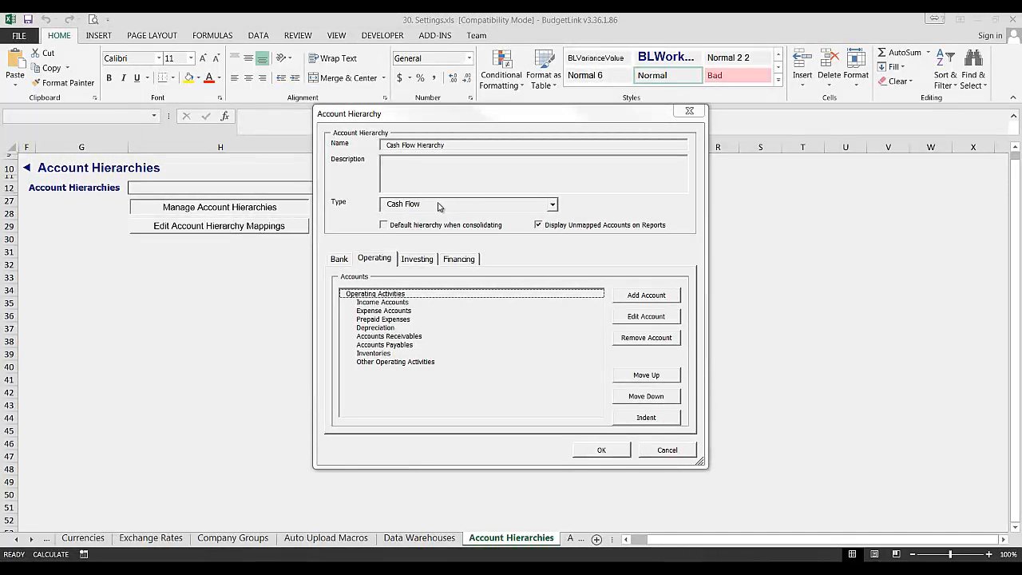
- Review the hierarchy's Investing and Financing accounts and save the Cash Flow Hierarchy
{"action": "left_click", "coordinate": [424, 264]}
{"action": "left_click", "coordinate": [448, 259]}
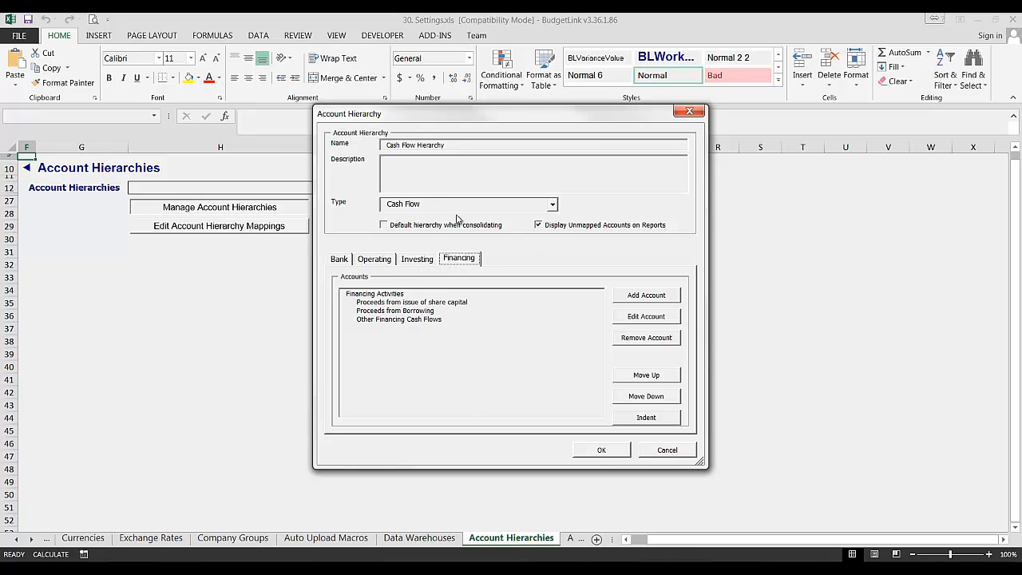
{"action": "left_click", "coordinate": [615, 454]}
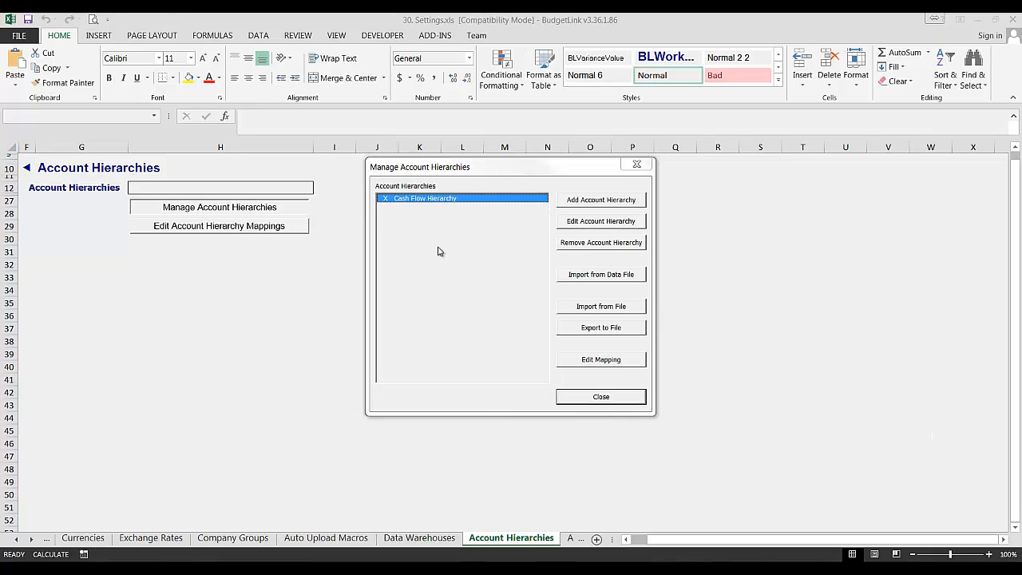
- Map the 4-0000 Income accounts to Income Accounts in the Cash Flow Hierarchy, and select Bank Accounts as the next mapping target
{"action": "left_click", "coordinate": [593, 361]}
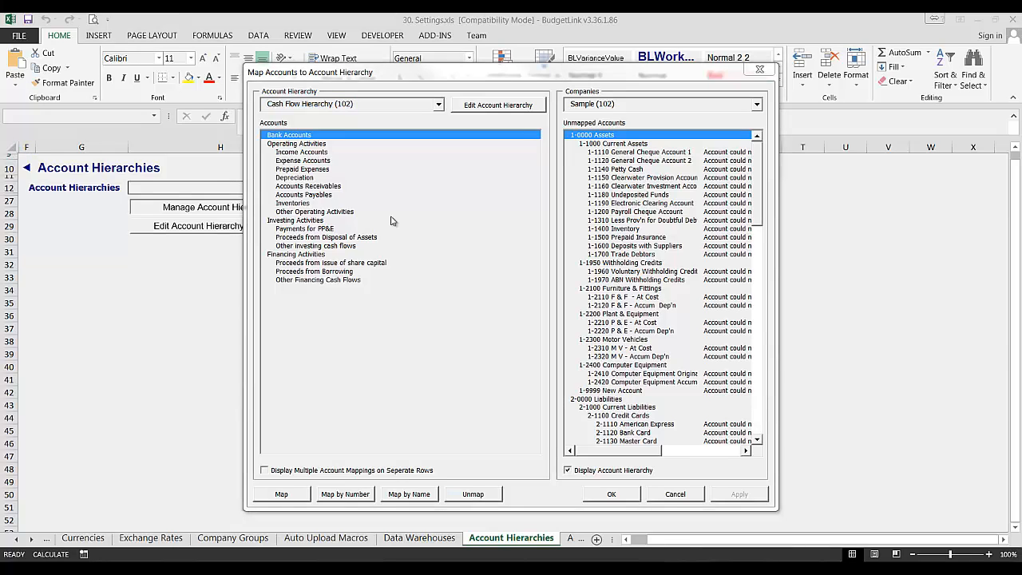
{"action": "left_click", "coordinate": [291, 154]}
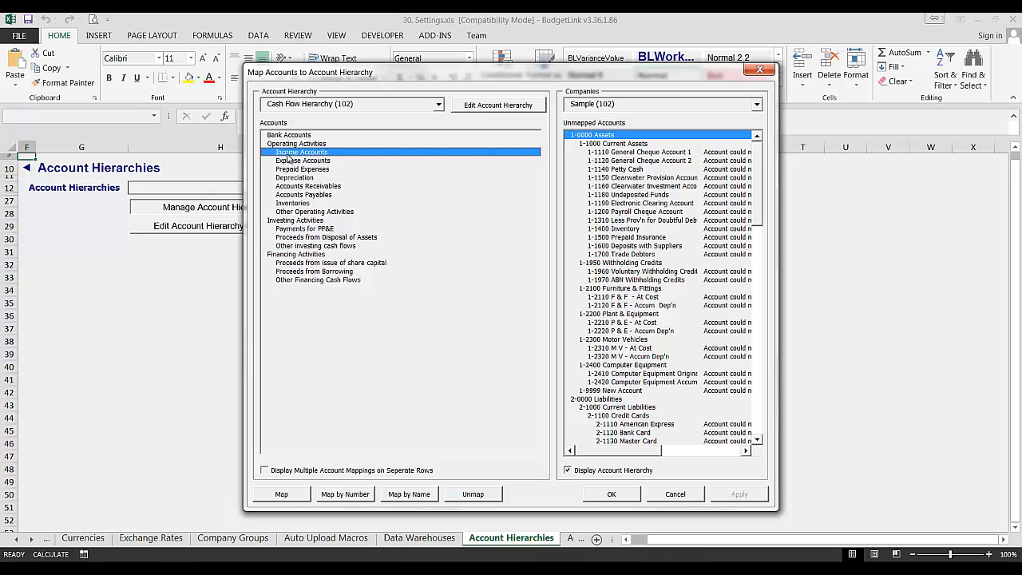
{"action": "left_click_drag", "start_coordinate": [764, 209], "coordinate": [773, 309]}
{"action": "left_click", "coordinate": [613, 289]}
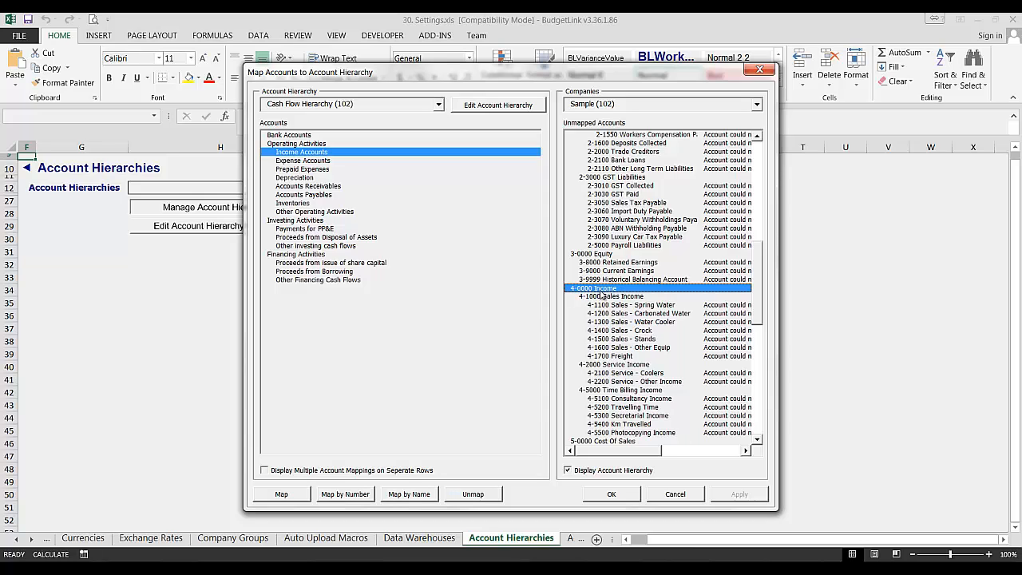
{"action": "left_click", "coordinate": [286, 494]}
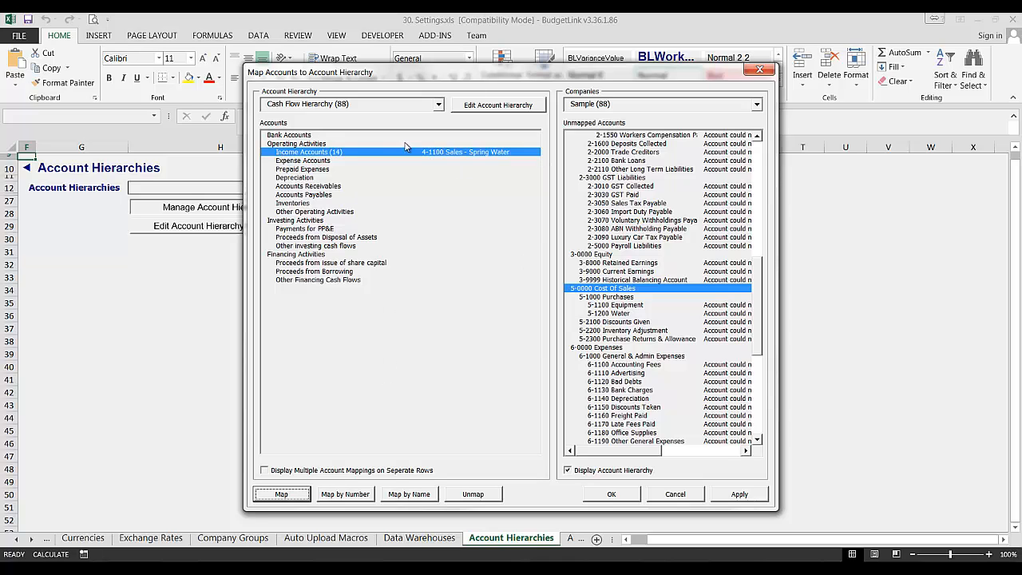
{"action": "left_click", "coordinate": [311, 136]}
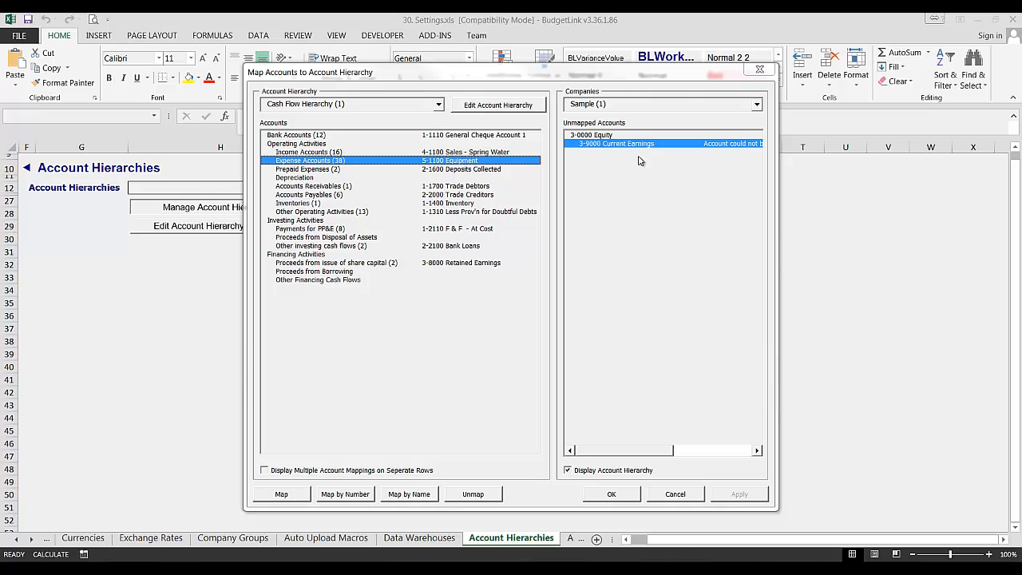
- Save the account mappings and refresh the data using Quick Get Data
{"action": "left_click", "coordinate": [612, 493]}
{"action": "left_click", "coordinate": [600, 399]}
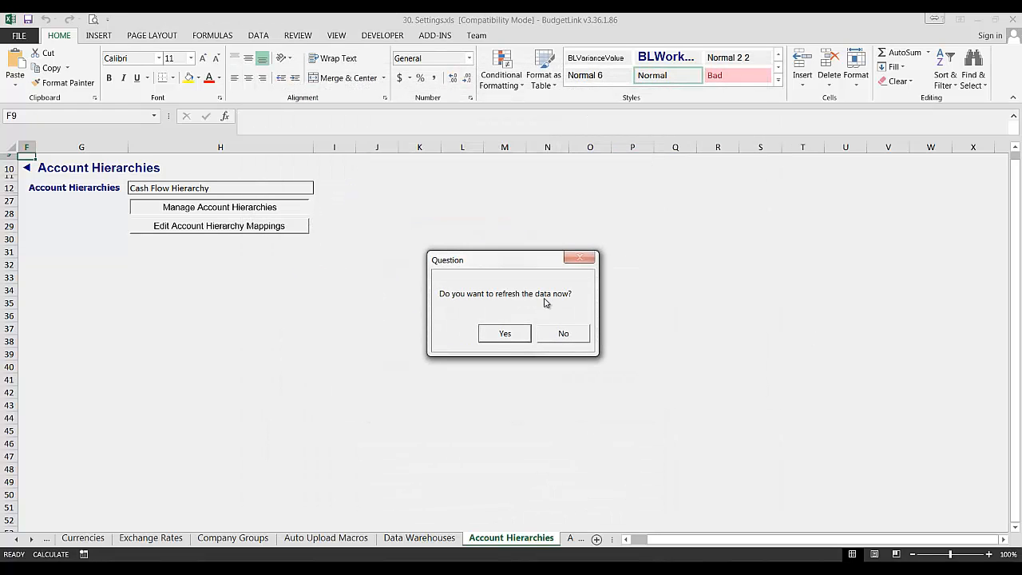
{"action": "left_click", "coordinate": [501, 340]}
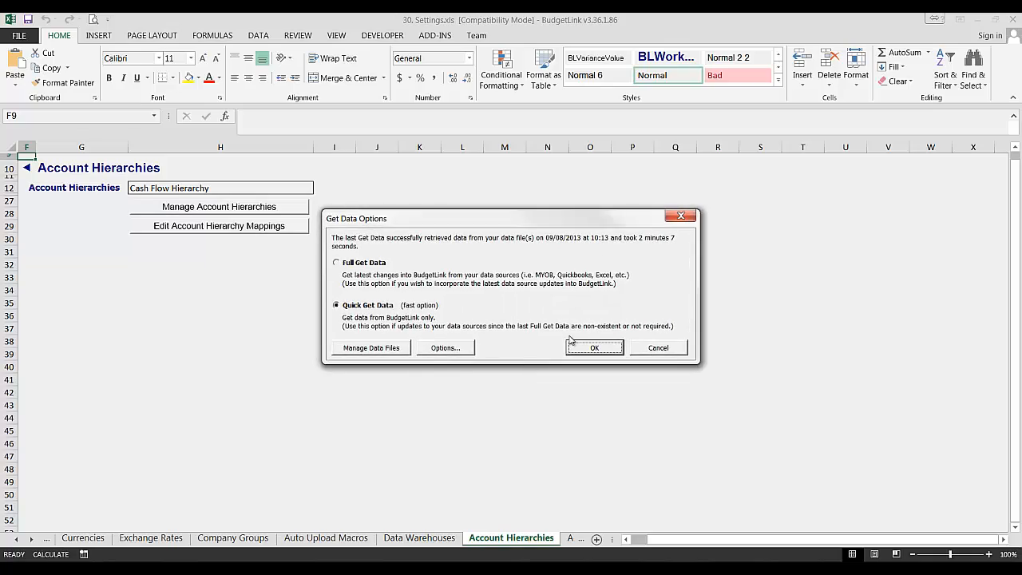
{"action": "left_click", "coordinate": [589, 350]}
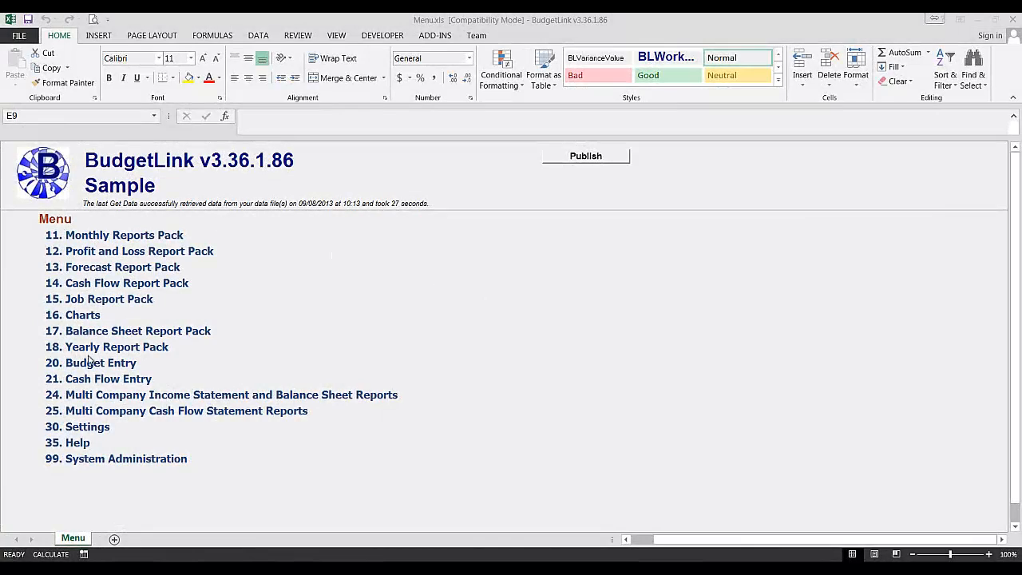
- Open the BudgetLink System Folder in Windows Explorer through the Help section's Links page
{"action": "left_click", "coordinate": [70, 444]}
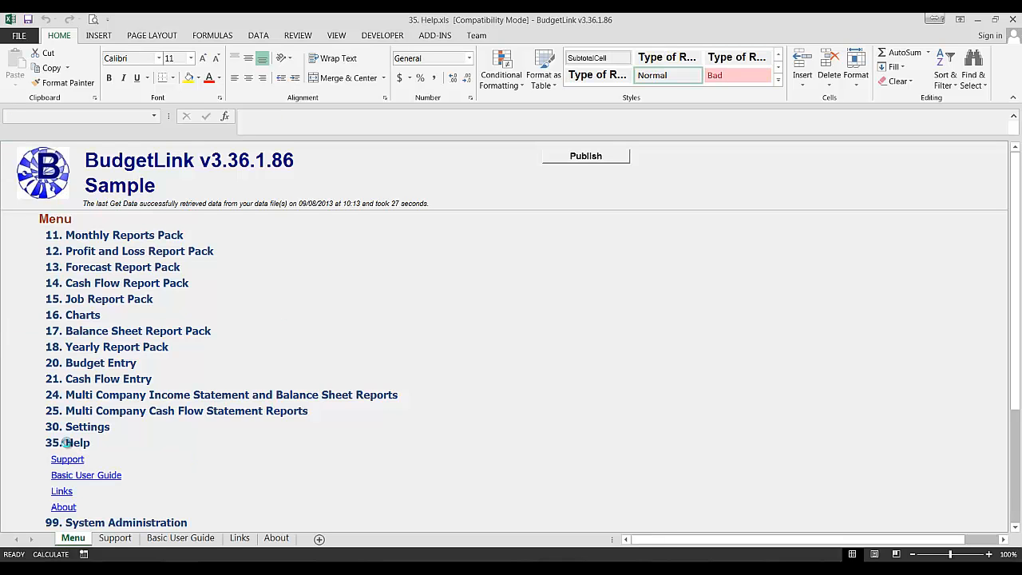
{"action": "left_click", "coordinate": [62, 492]}
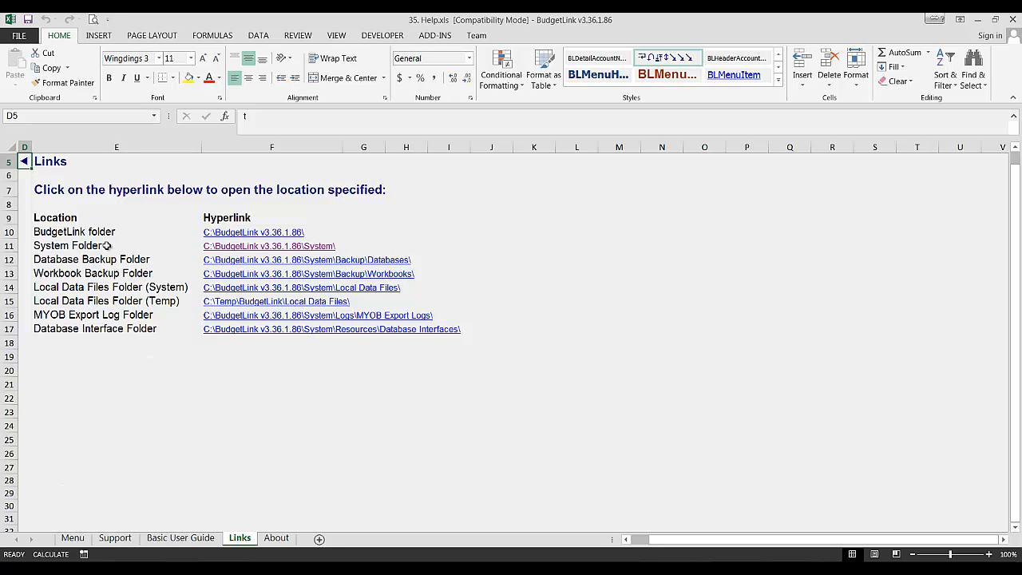
{"action": "left_click", "coordinate": [212, 249]}
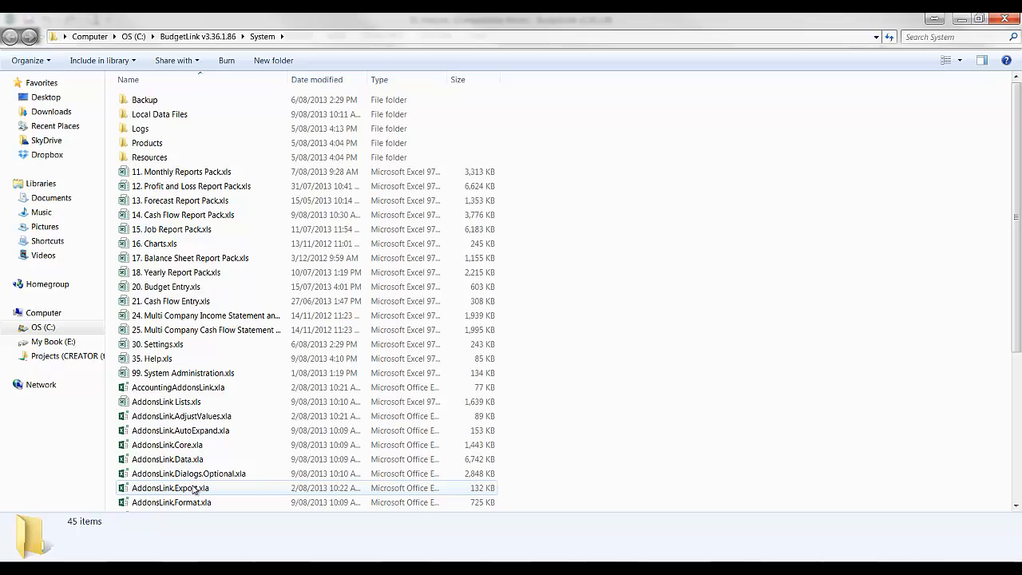
- Browse from the System folder to Products\BudgetLink\Reports\Cash Flow
{"action": "left_click", "coordinate": [151, 147]}
{"action": "double_click", "coordinate": [151, 147]}
{"action": "left_click", "coordinate": [140, 102]}
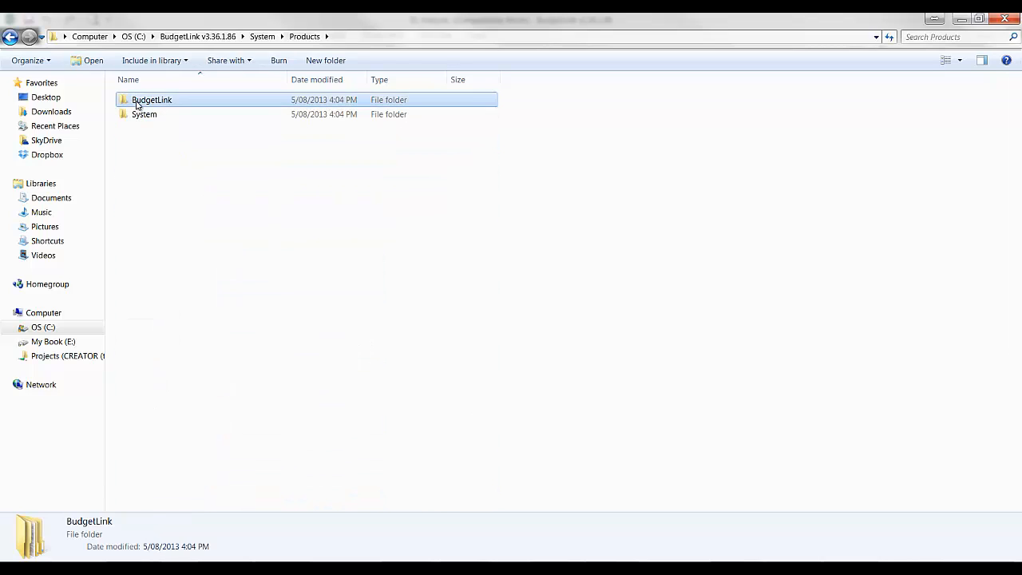
{"action": "double_click", "coordinate": [140, 101]}
{"action": "double_click", "coordinate": [145, 143]}
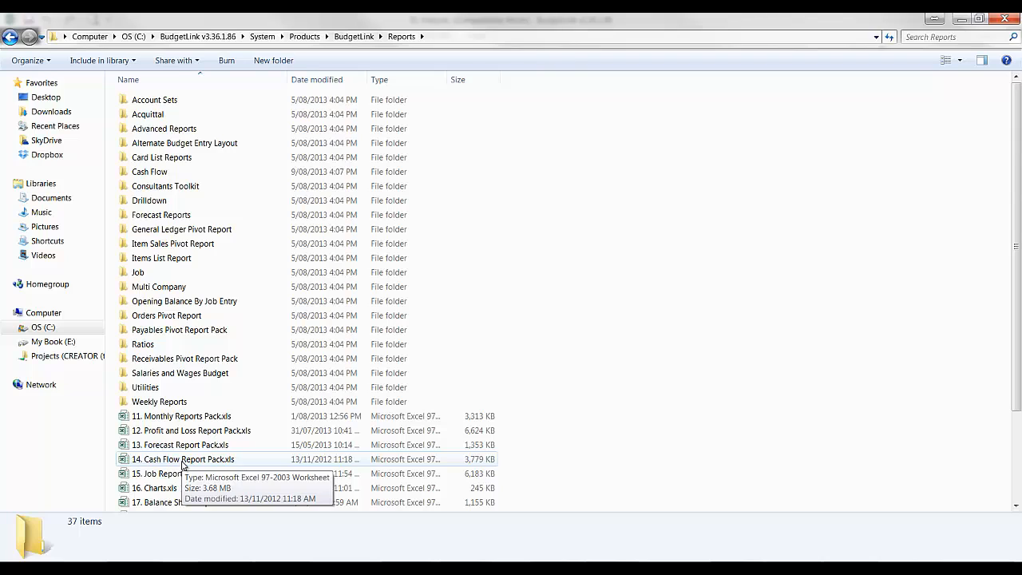
{"action": "left_click", "coordinate": [153, 176]}
{"action": "key", "text": "Return"}
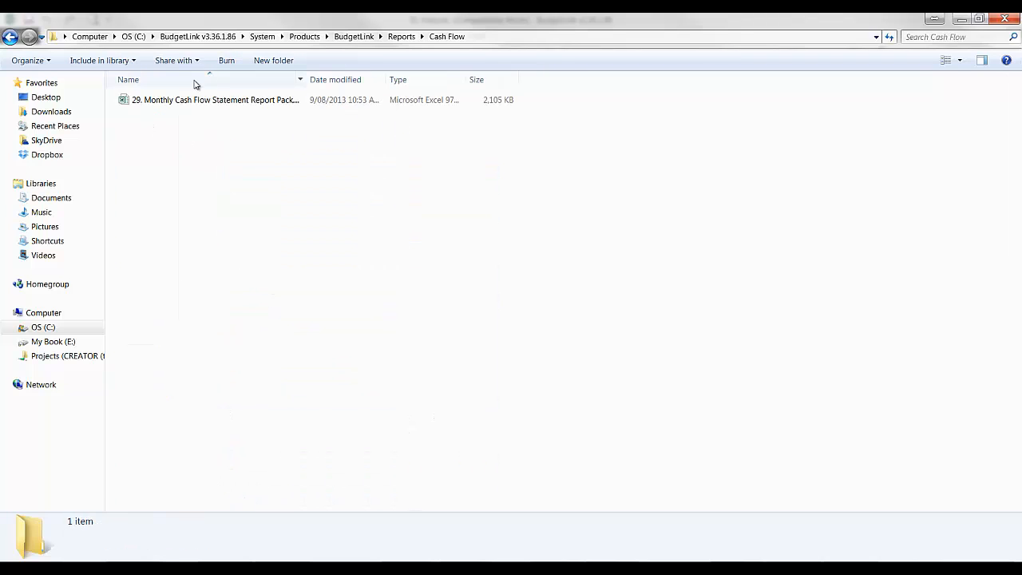
- Copy the 29. Monthly Cash Flow Statement Report Pack workbook into the BudgetLink System folder and close the folder window
{"action": "left_click", "coordinate": [140, 100]}
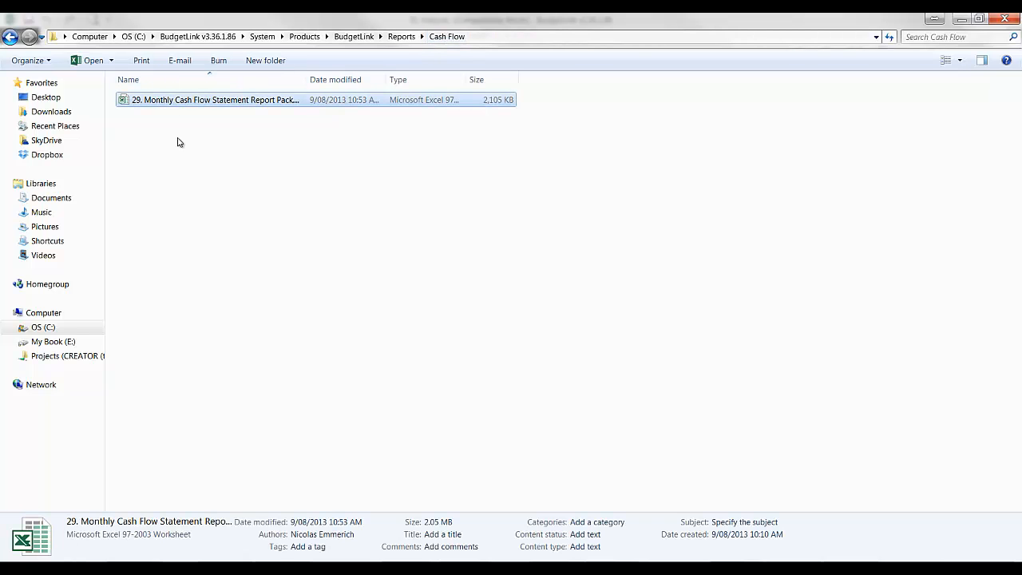
{"action": "right_click", "coordinate": [270, 102]}
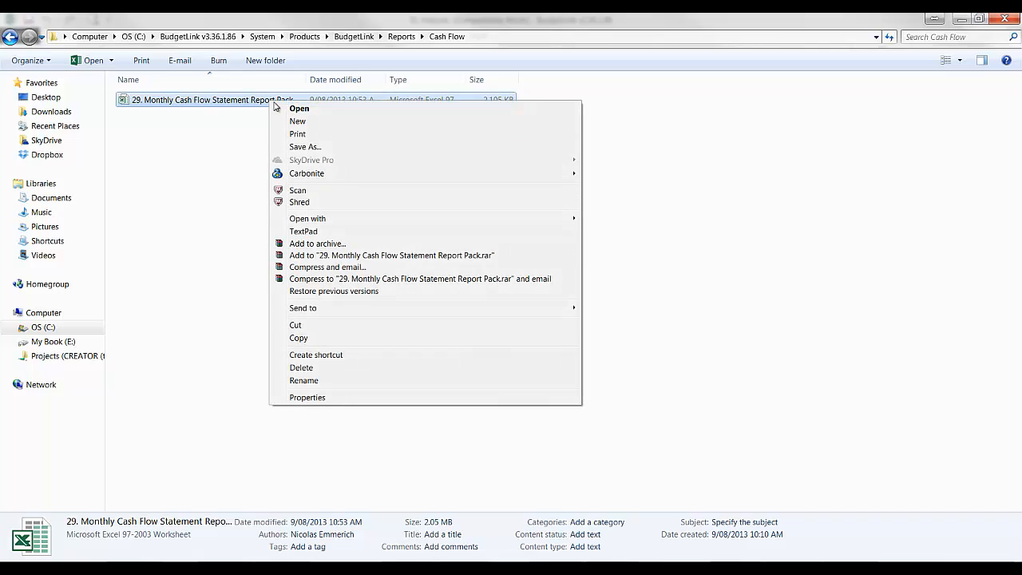
{"action": "left_click", "coordinate": [299, 338]}
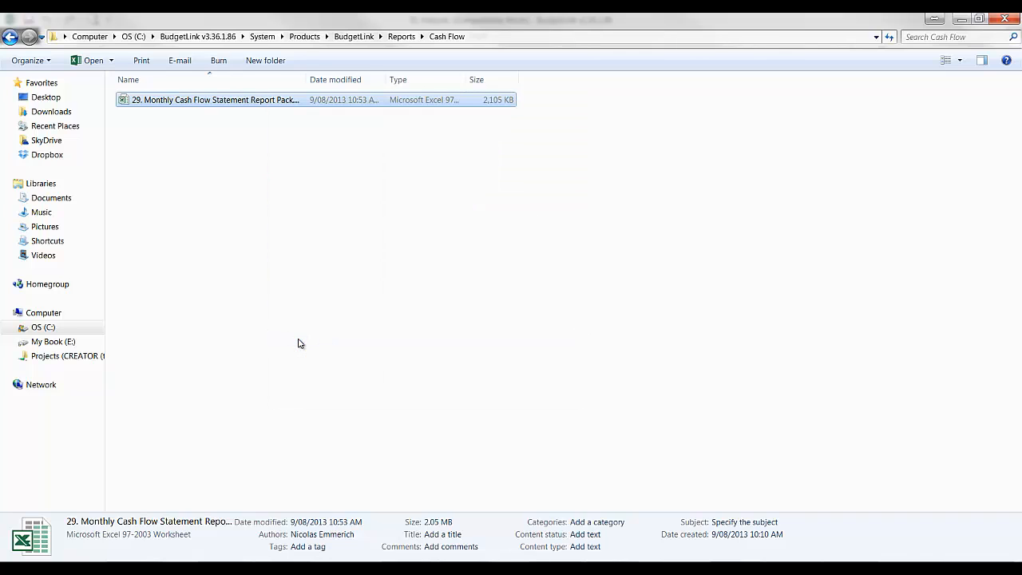
{"action": "left_click", "coordinate": [263, 37]}
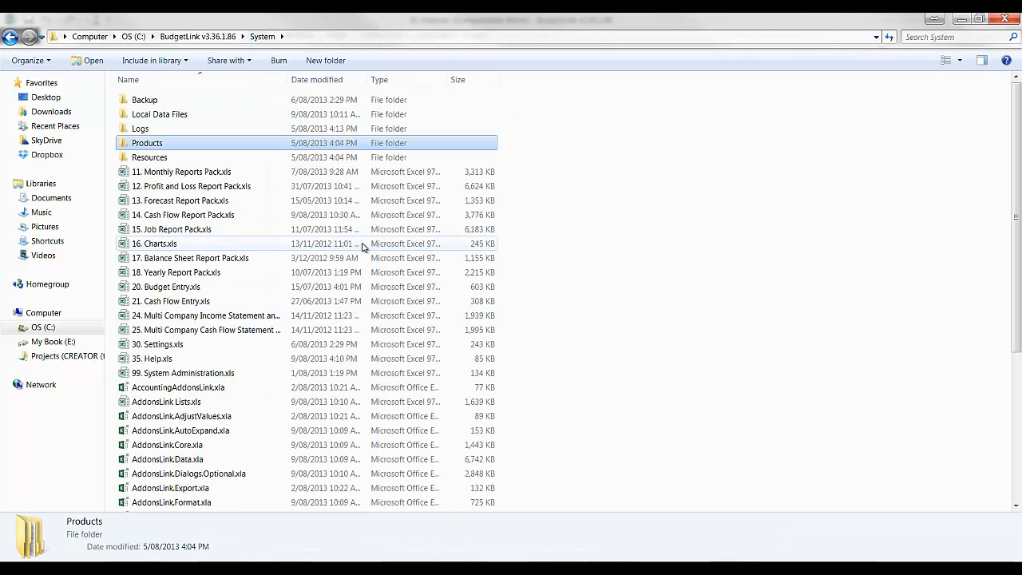
{"action": "right_click", "coordinate": [593, 264]}
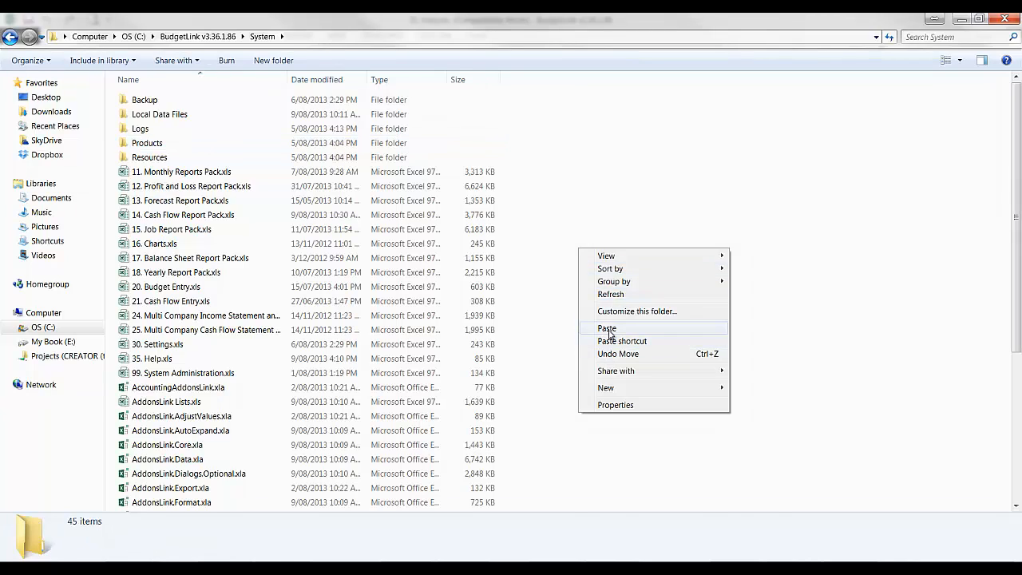
{"action": "left_click", "coordinate": [609, 327]}
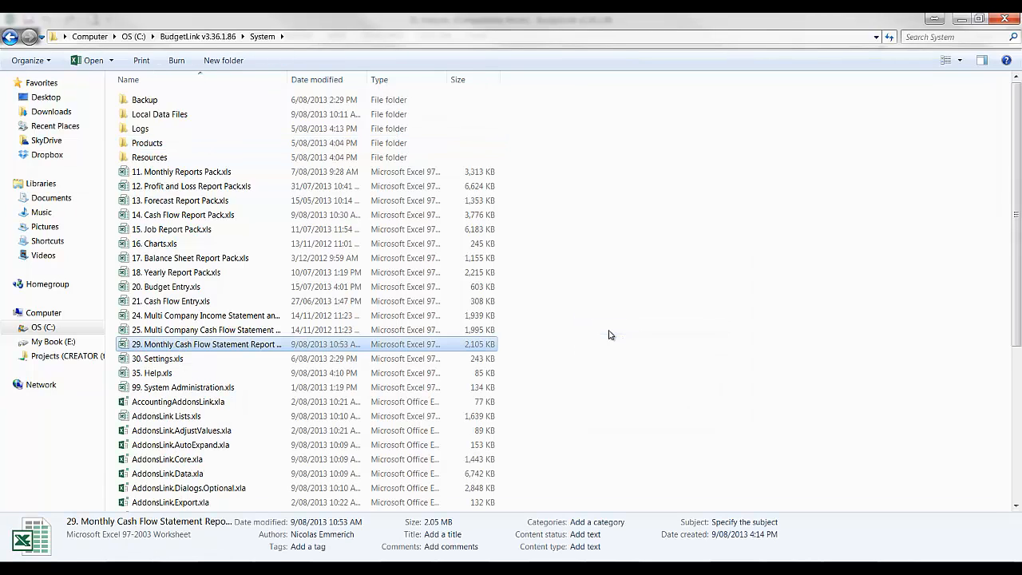
{"action": "left_click", "coordinate": [999, 19]}
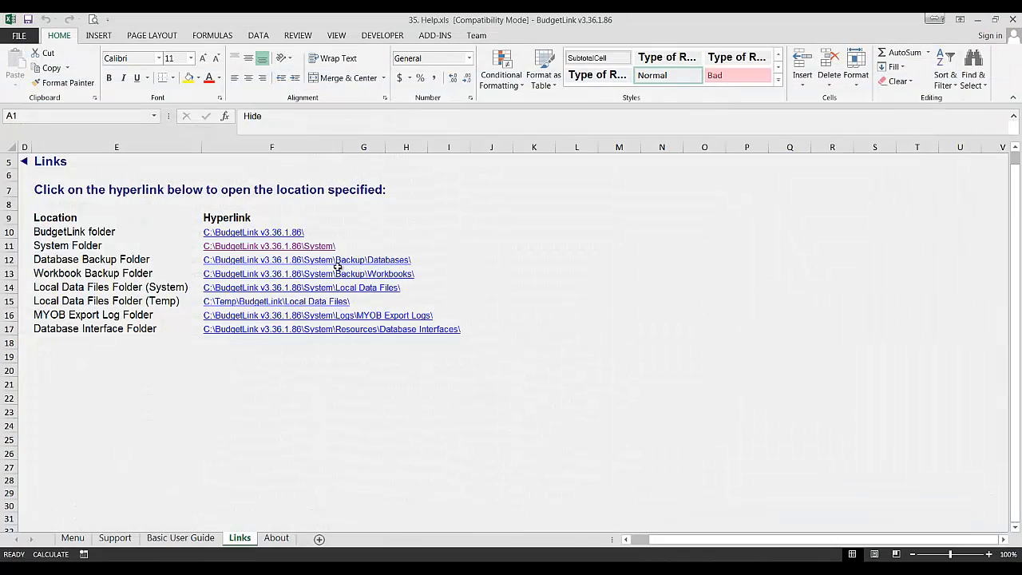
- Return to the BudgetLink menu and open the Monthly Cash Flow Statement from report pack 29
{"action": "left_click", "coordinate": [24, 163]}
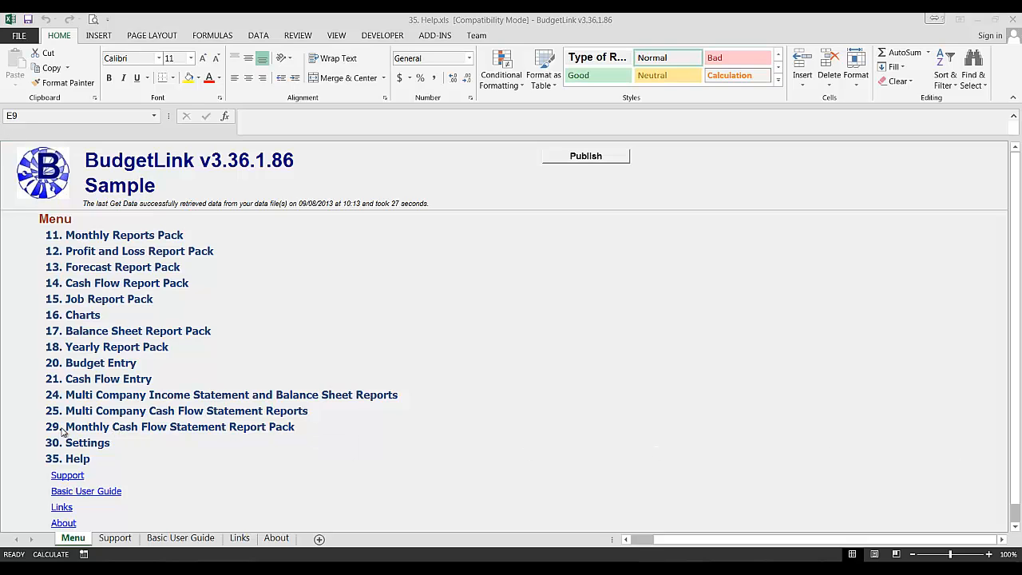
{"action": "left_click", "coordinate": [69, 427]}
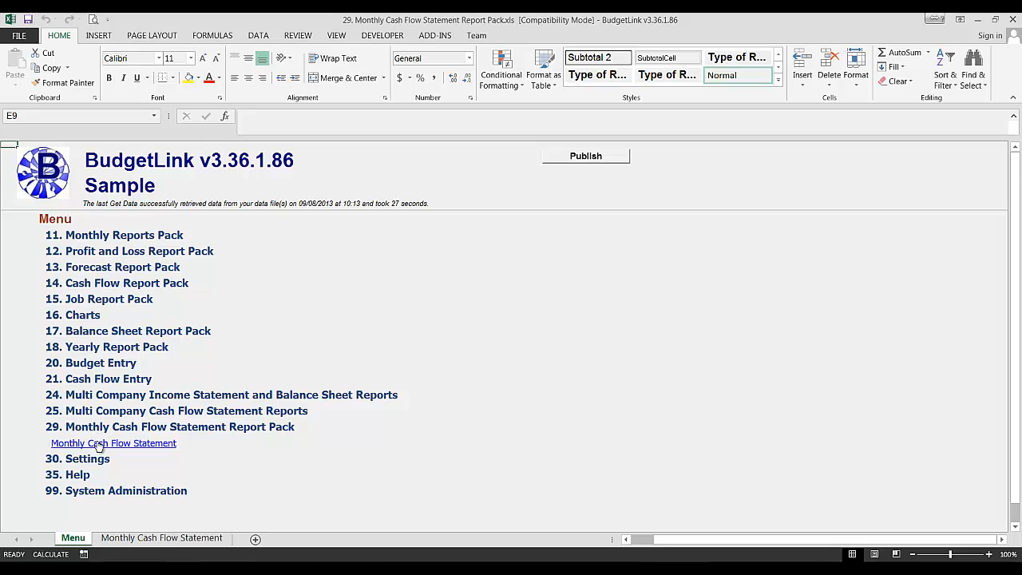
{"action": "left_click", "coordinate": [139, 444]}
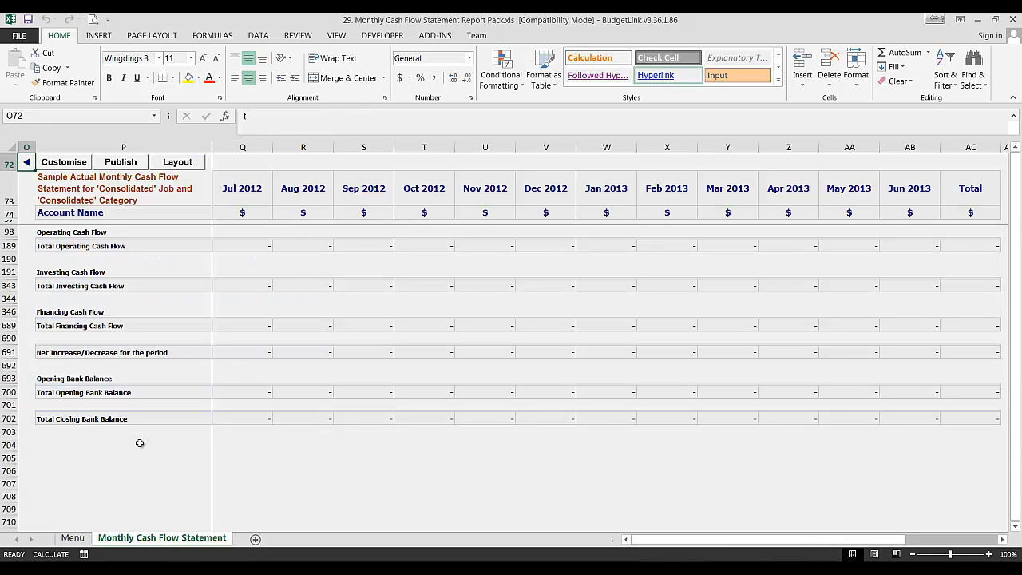
- Customise the Monthly Cash Flow Statement to report with the Cash Flow Hierarchy account hierarchy
{"action": "left_click", "coordinate": [62, 163]}
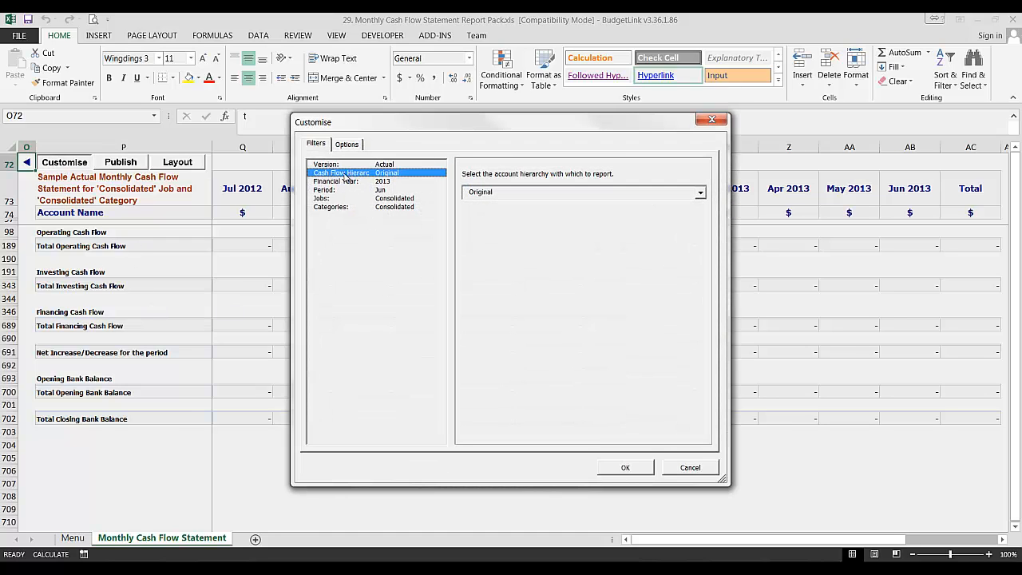
{"action": "left_click", "coordinate": [482, 195]}
{"action": "left_click", "coordinate": [492, 216]}
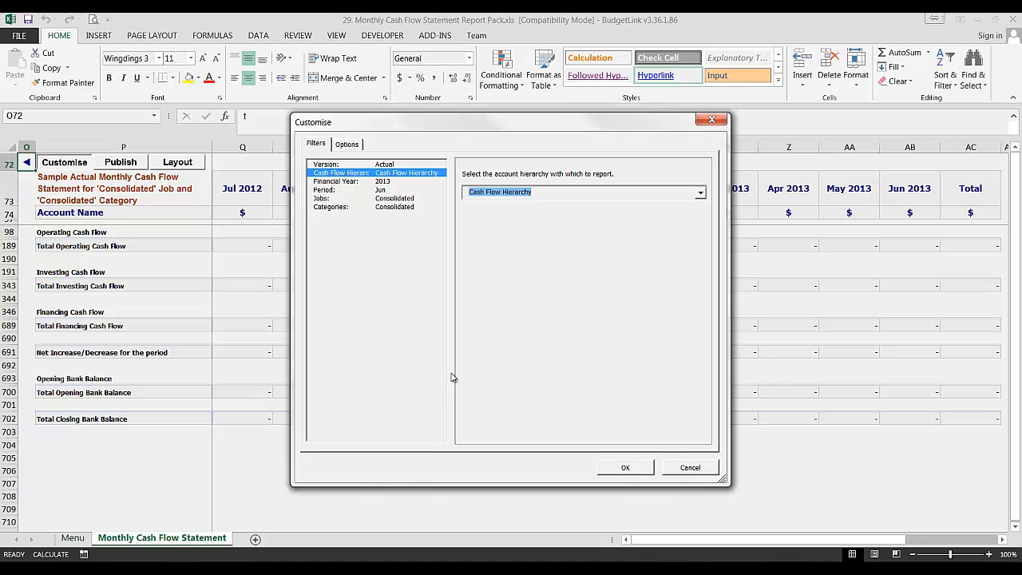
{"action": "left_click", "coordinate": [630, 468]}
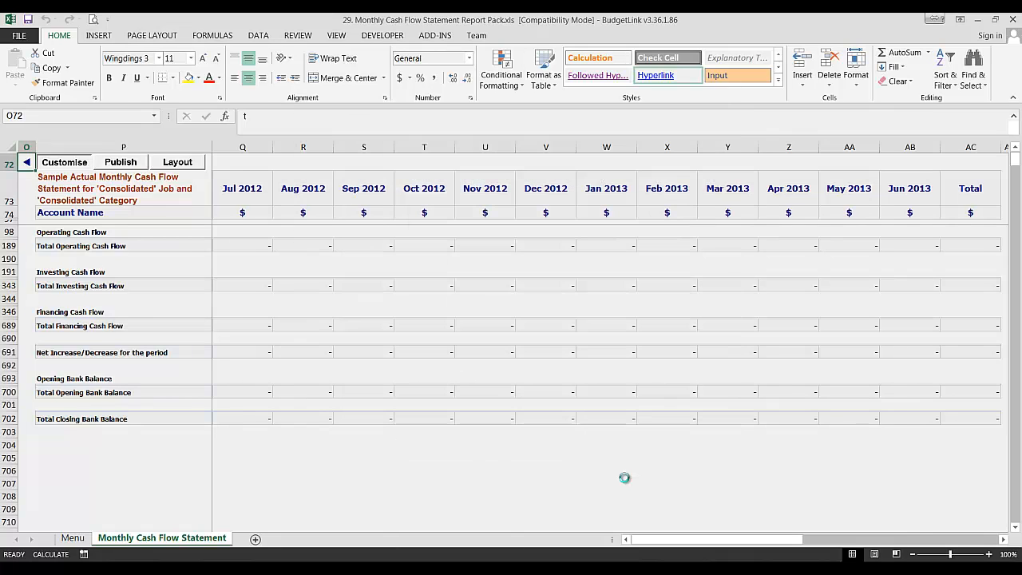